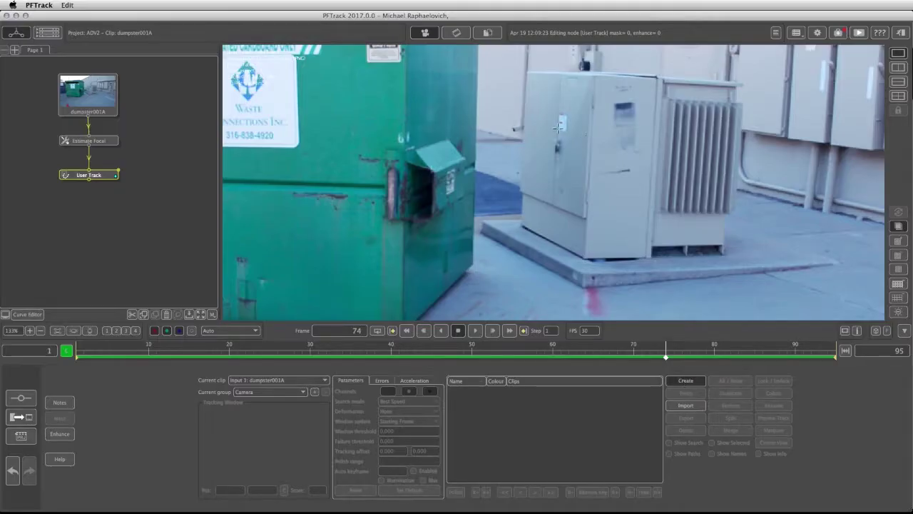
# Zoom the viewer in on the small light label on the generator door
pyautogui.scroll(5, 616, 87)
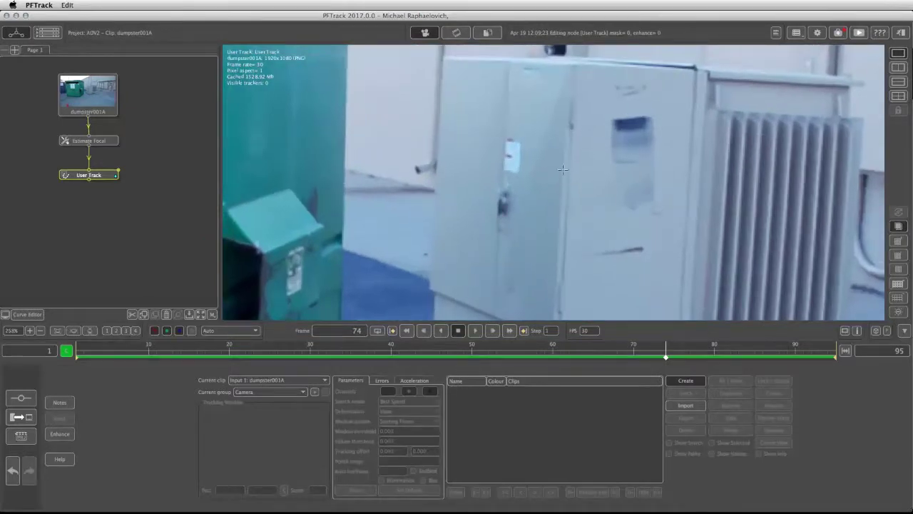
# Place Tracker0001 on the door label and shrink its pattern and search boxes tightly around it
pyautogui.click(520, 143)
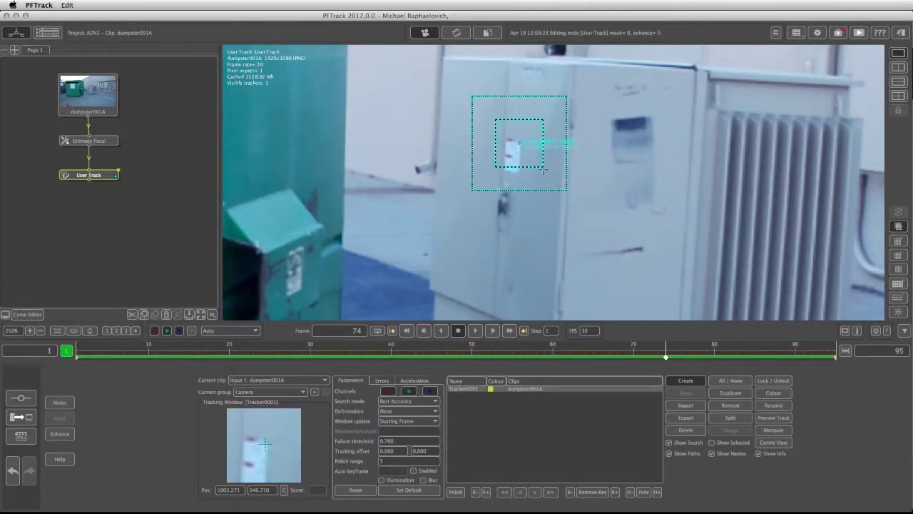
pyautogui.moveTo(543, 169); pyautogui.dragTo(537, 158)
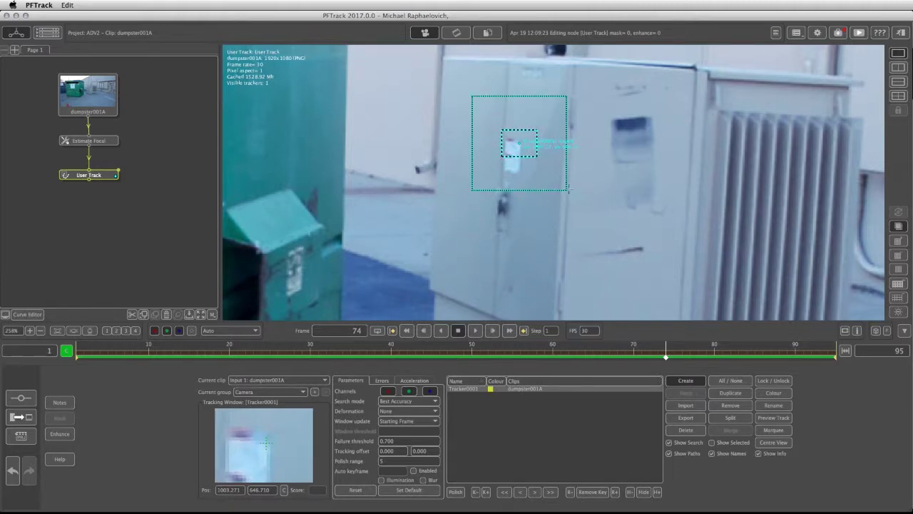
pyautogui.moveTo(566, 191); pyautogui.dragTo(530, 152)
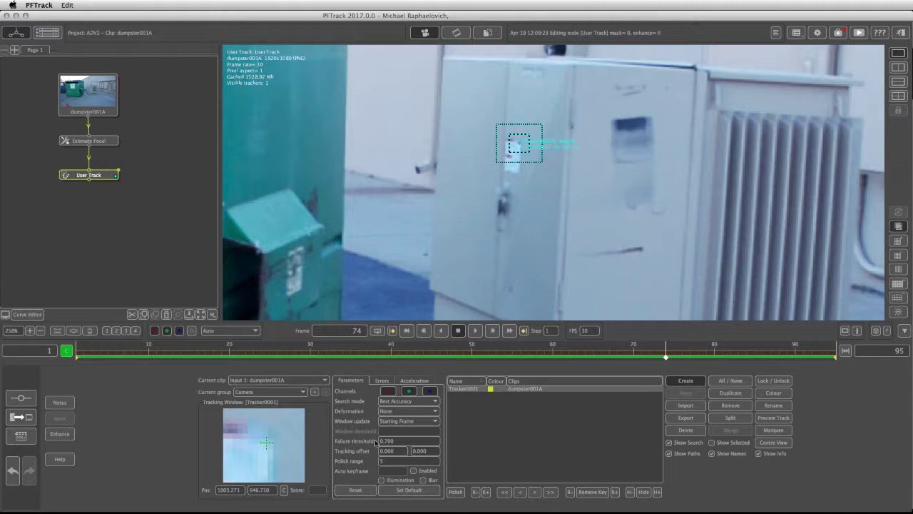
# Set the failure threshold to 0.400 and enable auto keyframing
pyautogui.click(404, 438)
pyautogui.write('0.')
pyautogui.click(414, 471)
# Allow Rotate and Skew deformation for Tracker0001
pyautogui.click(400, 411)
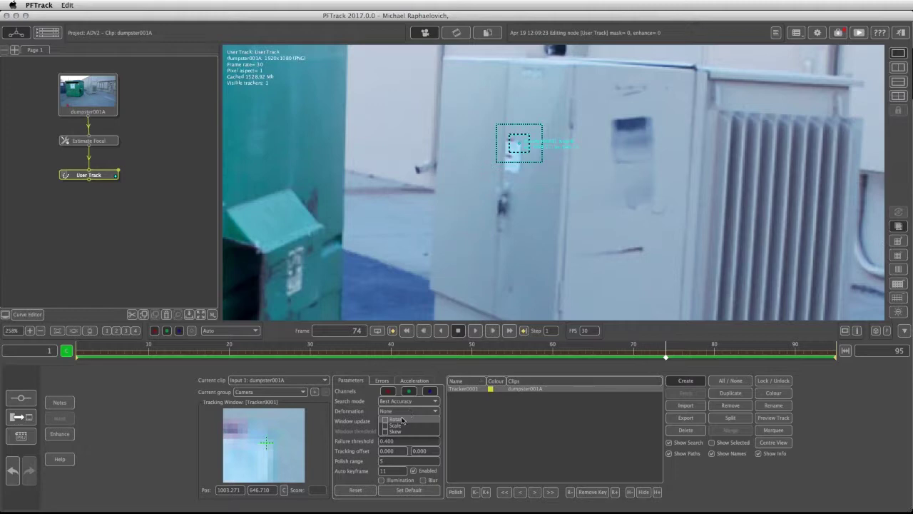
pyautogui.click(403, 419)
pyautogui.click(403, 432)
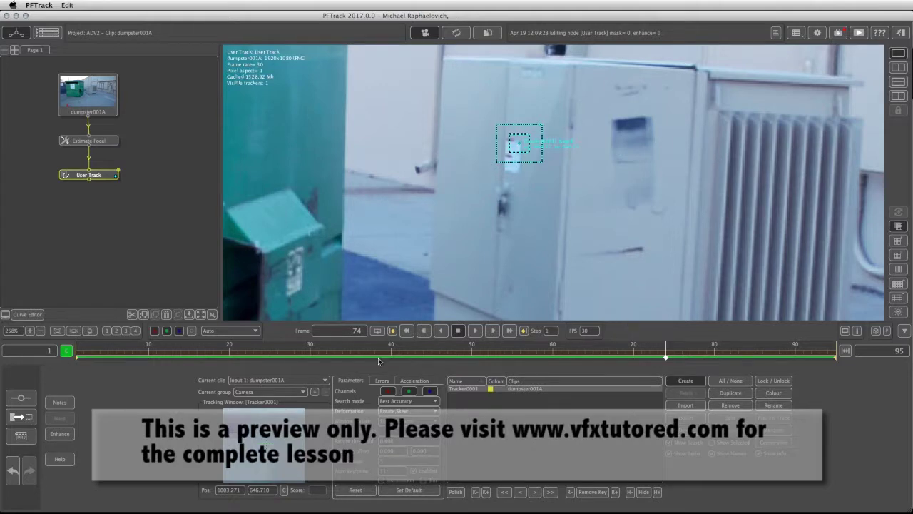
# Track Tracker0001 forward to the clip end, then backward from frame 74 to the first frame
pyautogui.click(551, 492)
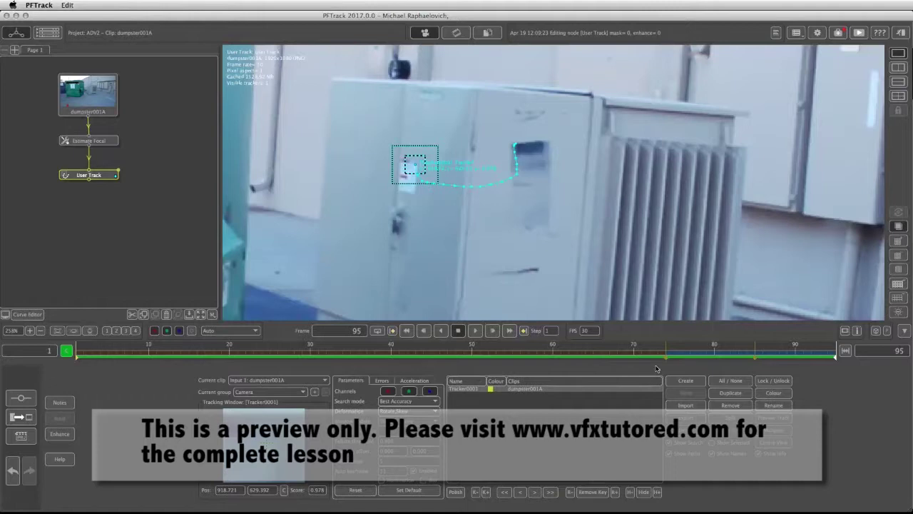
pyautogui.moveTo(762, 359); pyautogui.dragTo(666, 366)
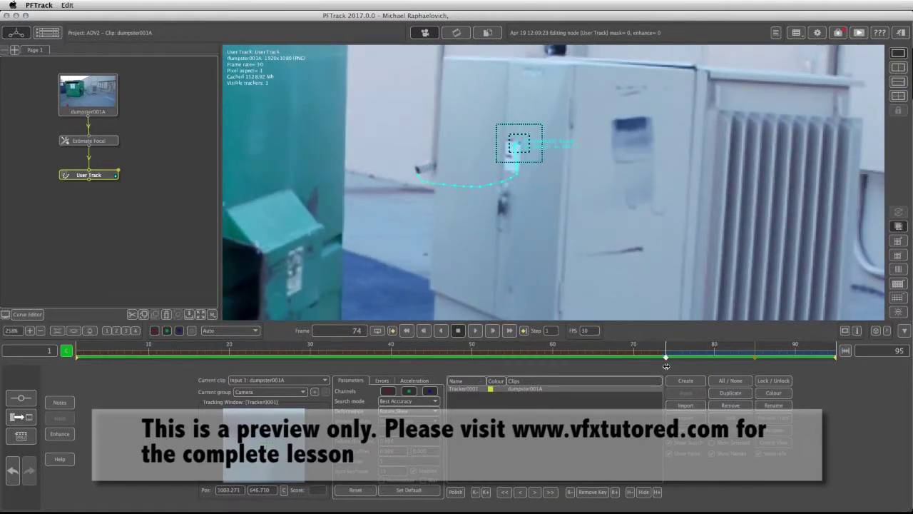
pyautogui.click(505, 493)
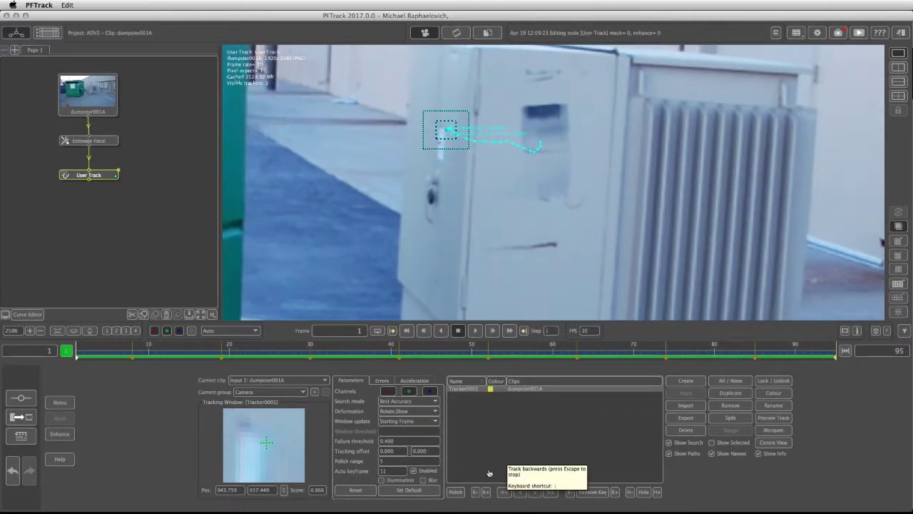
# Nudge the tracker back onto the label near the start, re-track forward, and check later frames
pyautogui.moveTo(544, 363); pyautogui.dragTo(40, 372)
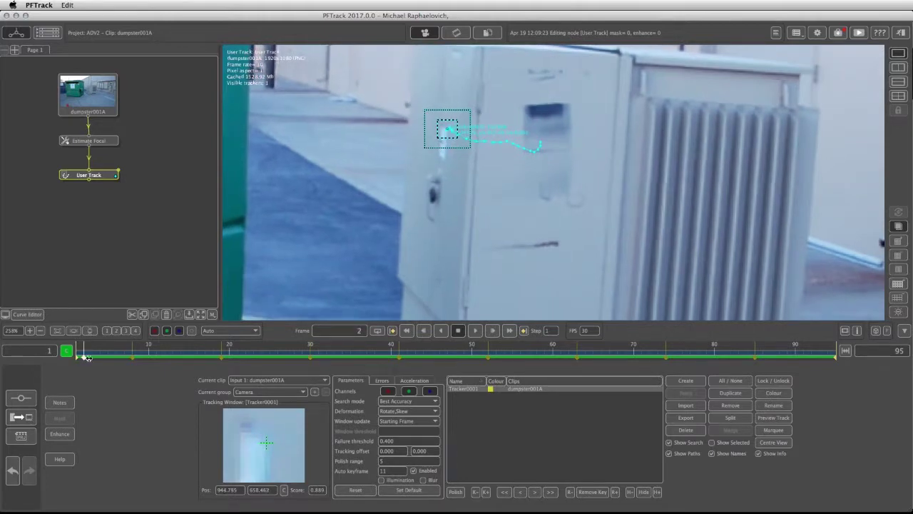
pyautogui.moveTo(249, 458); pyautogui.dragTo(250, 459)
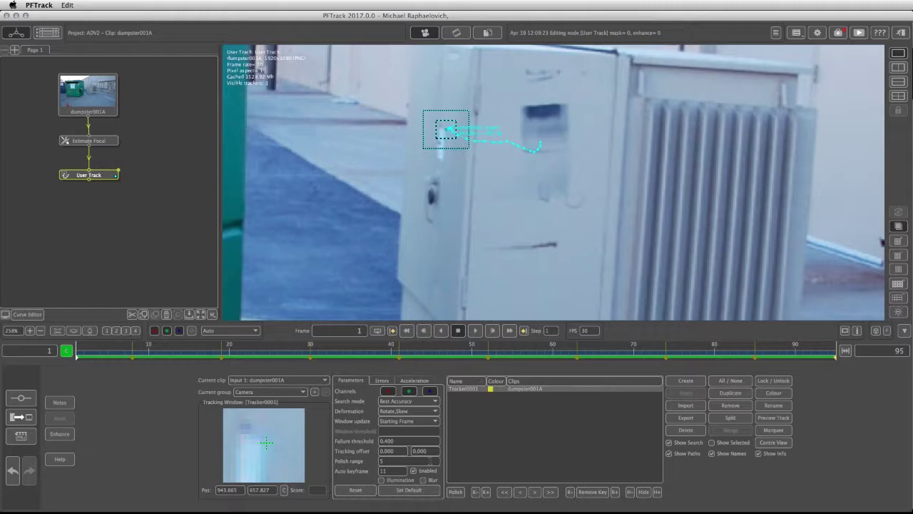
pyautogui.click(552, 494)
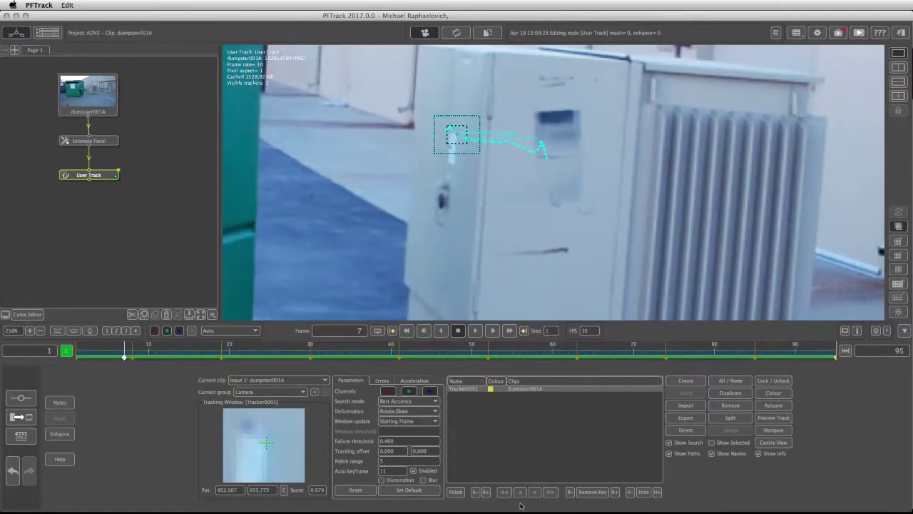
pyautogui.moveTo(124, 357); pyautogui.dragTo(2, 379)
pyautogui.scroll(-5, 368, 204)
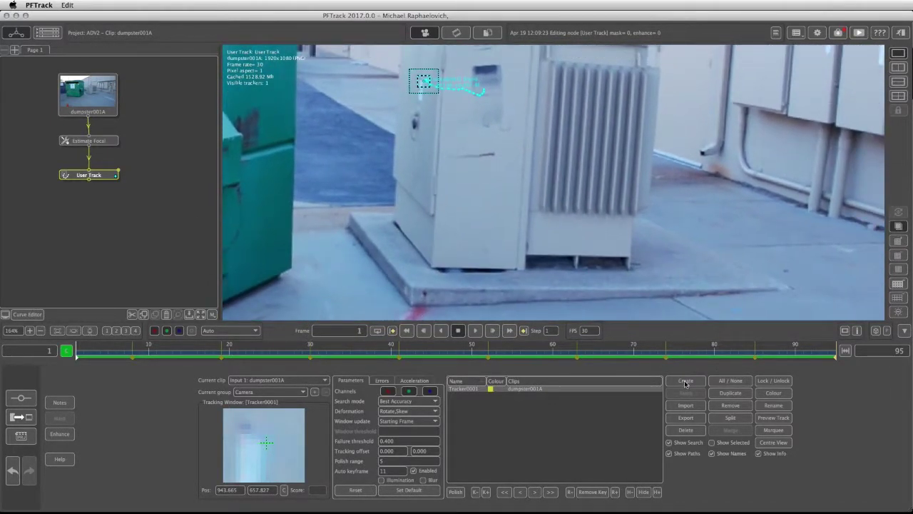
# Add Tracker0002 on the generator's bottom vent edge, shrink its search box, and track it to frame 95
pyautogui.click(685, 382)
pyautogui.scroll(-3, 599, 262)
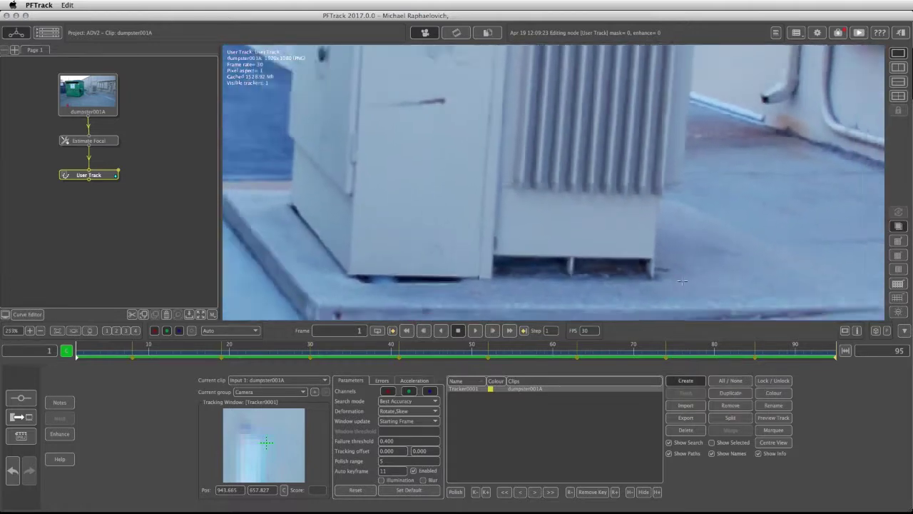
pyautogui.scroll(6, 599, 262)
pyautogui.click(567, 258)
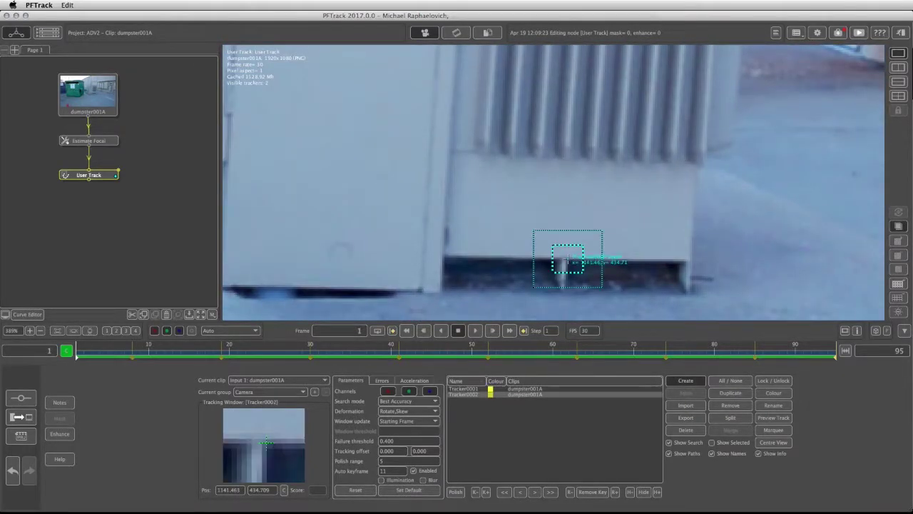
pyautogui.moveTo(603, 289); pyautogui.dragTo(590, 277)
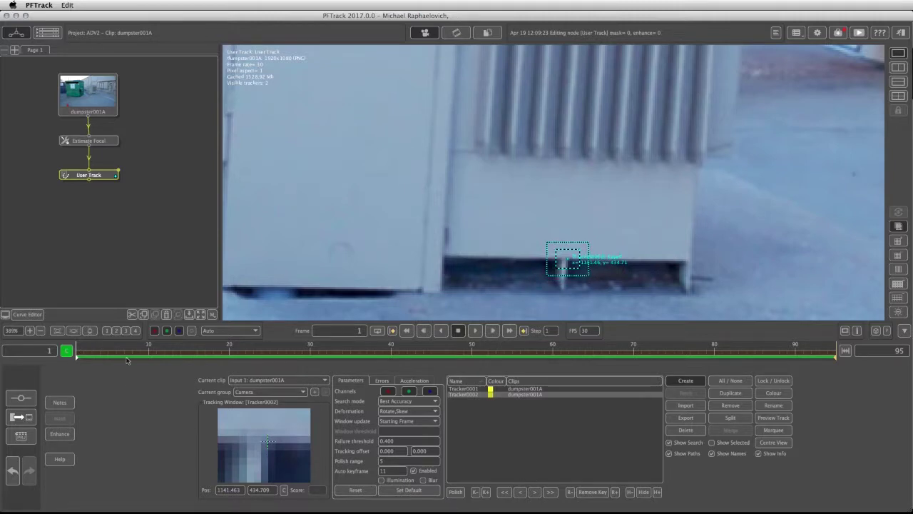
pyautogui.click(551, 494)
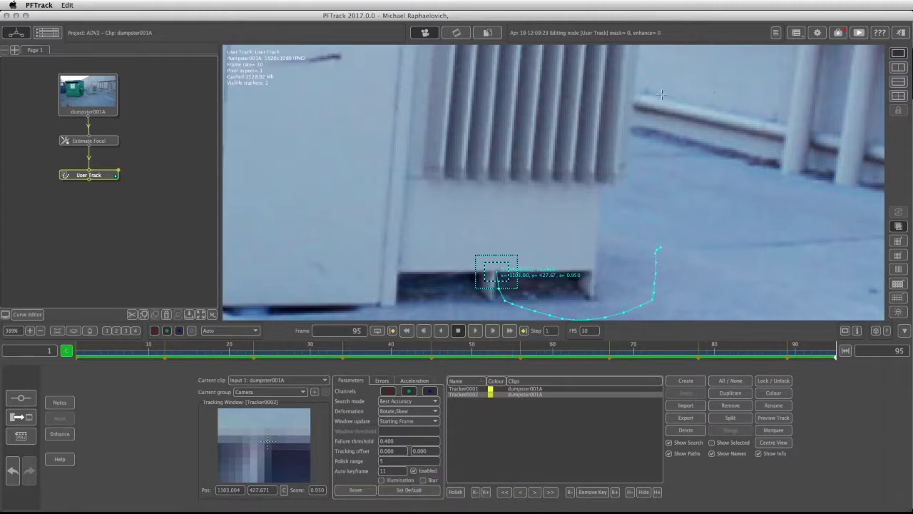
pyautogui.scroll(-6, 416, 180)
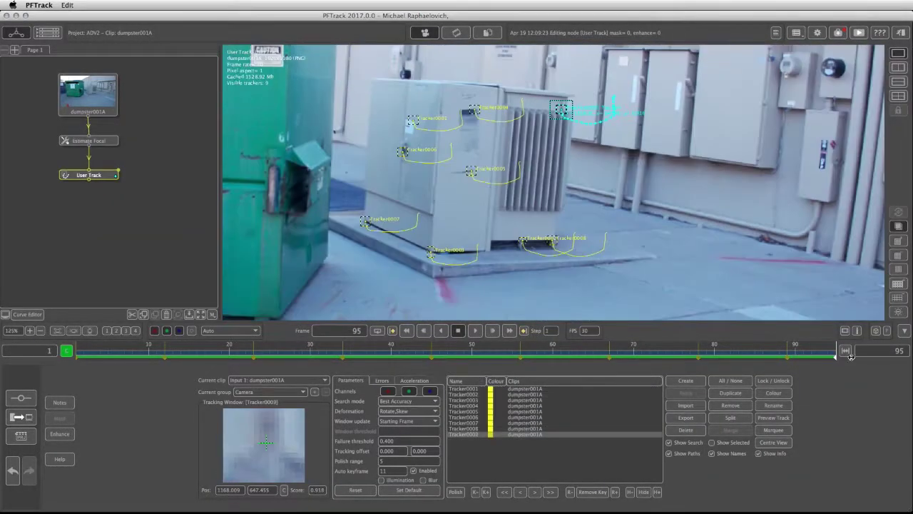
# Scrub back to review the motion paths of Tracker0001 through Tracker0009 at an earlier frame
pyautogui.moveTo(835, 355); pyautogui.dragTo(787, 350)
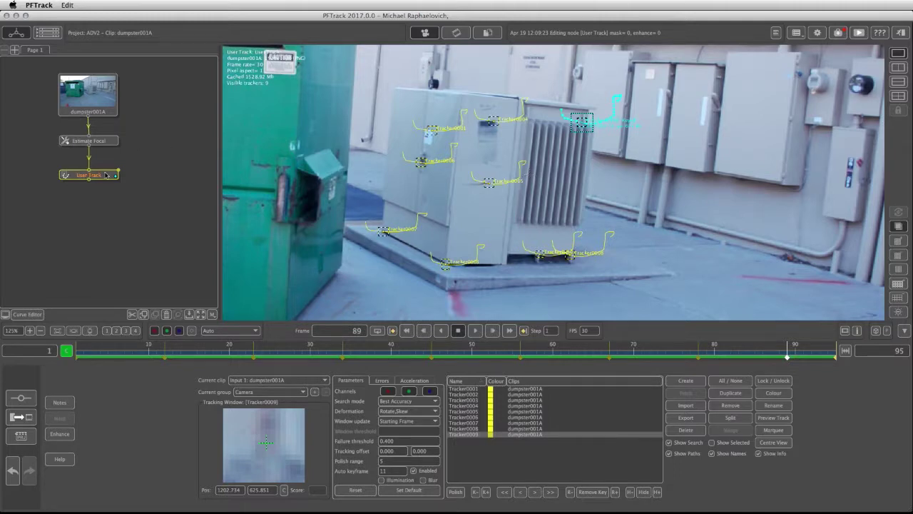
# Add an Image Modelling node from the Geometry palette below User Track
pyautogui.click(272, 382)
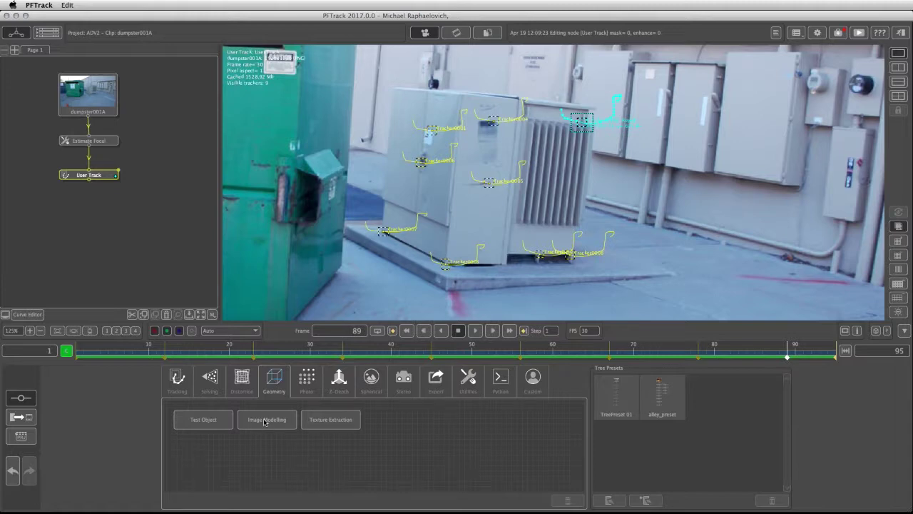
pyautogui.moveTo(264, 422); pyautogui.dragTo(87, 220)
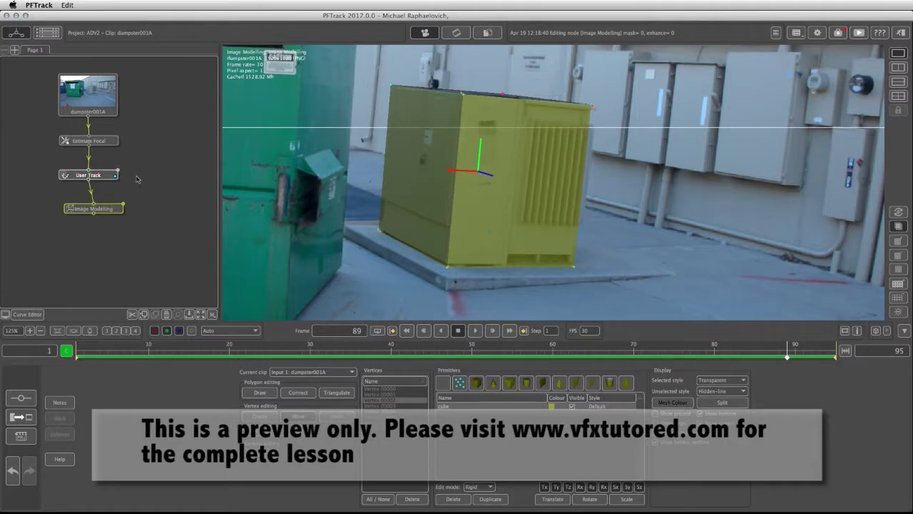
# Align the Image Modelling node under User Track and deselect the cube primitive
pyautogui.moveTo(94, 211); pyautogui.dragTo(91, 209)
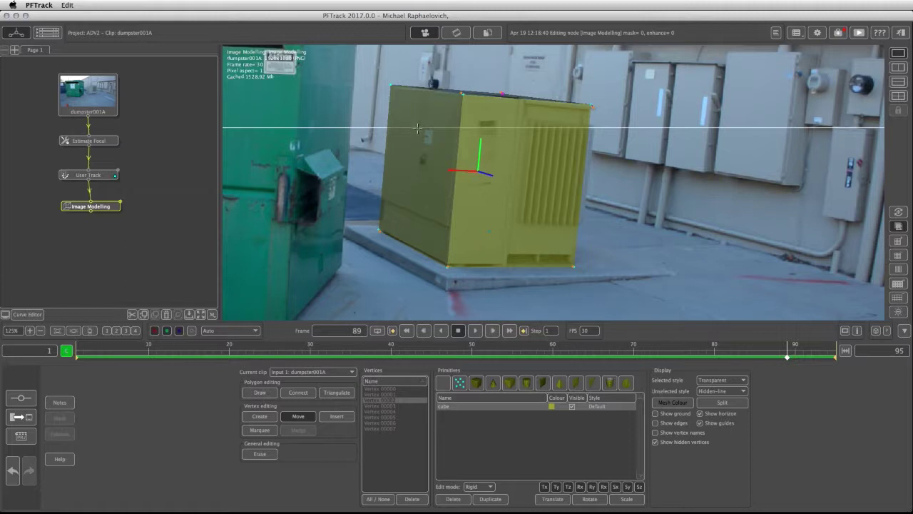
pyautogui.click(443, 407)
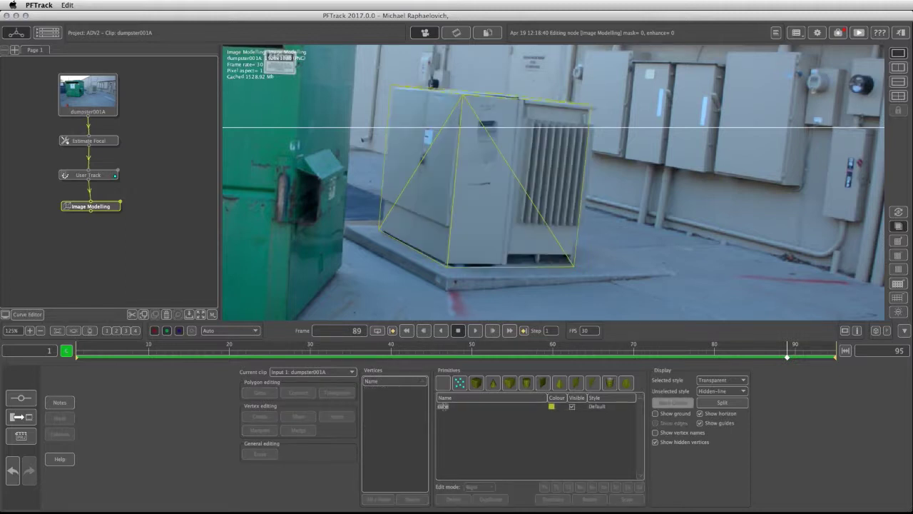